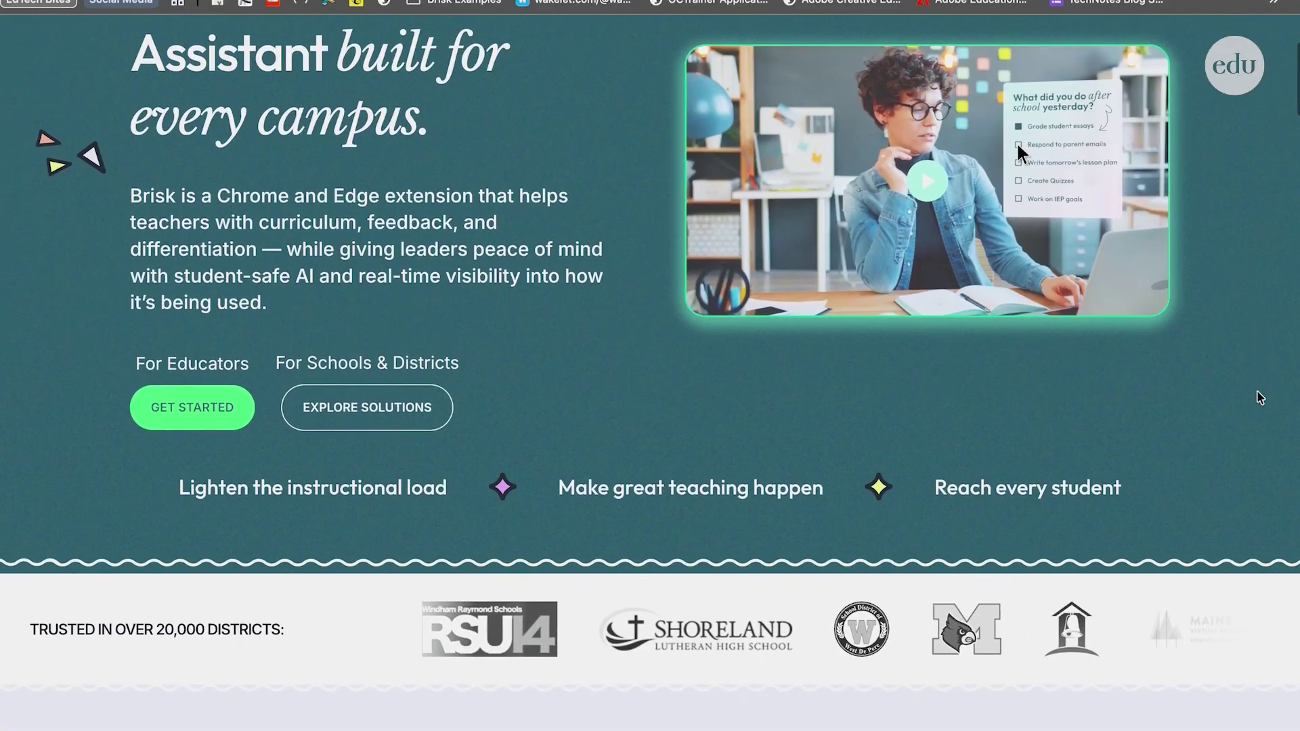
pyautogui.scroll(-3, 1259, 397)
pyautogui.scroll(-2, 1259, 397)
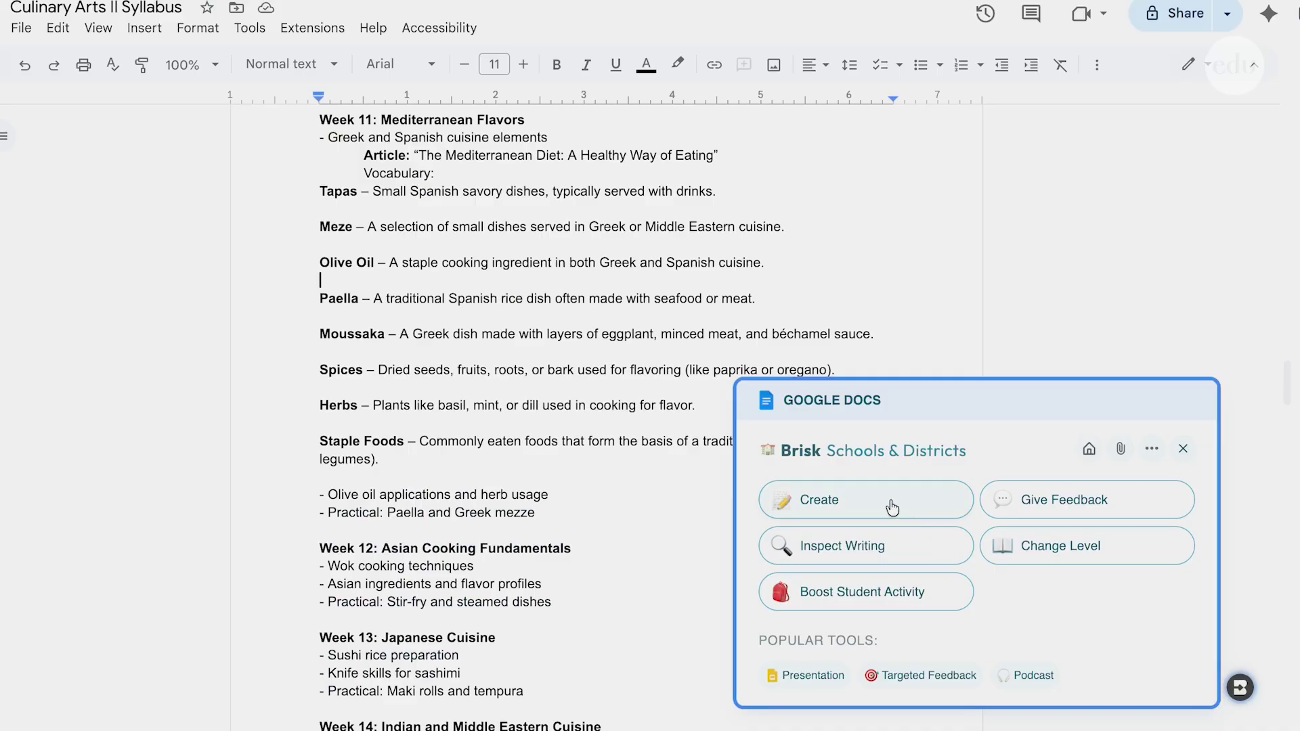
# - Browse Brisk's Create library and start a quiz from the Culinary Arts II Syllabus
pyautogui.click(892, 506)
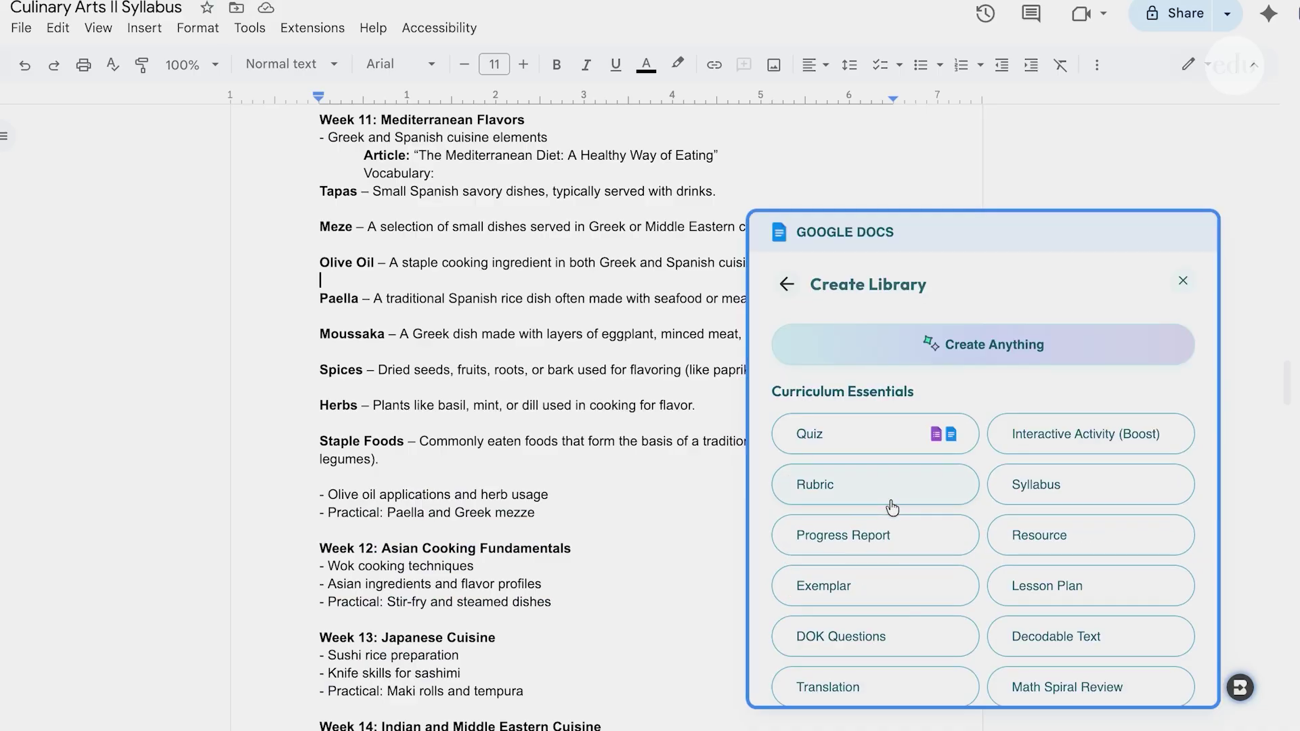
pyautogui.click(849, 438)
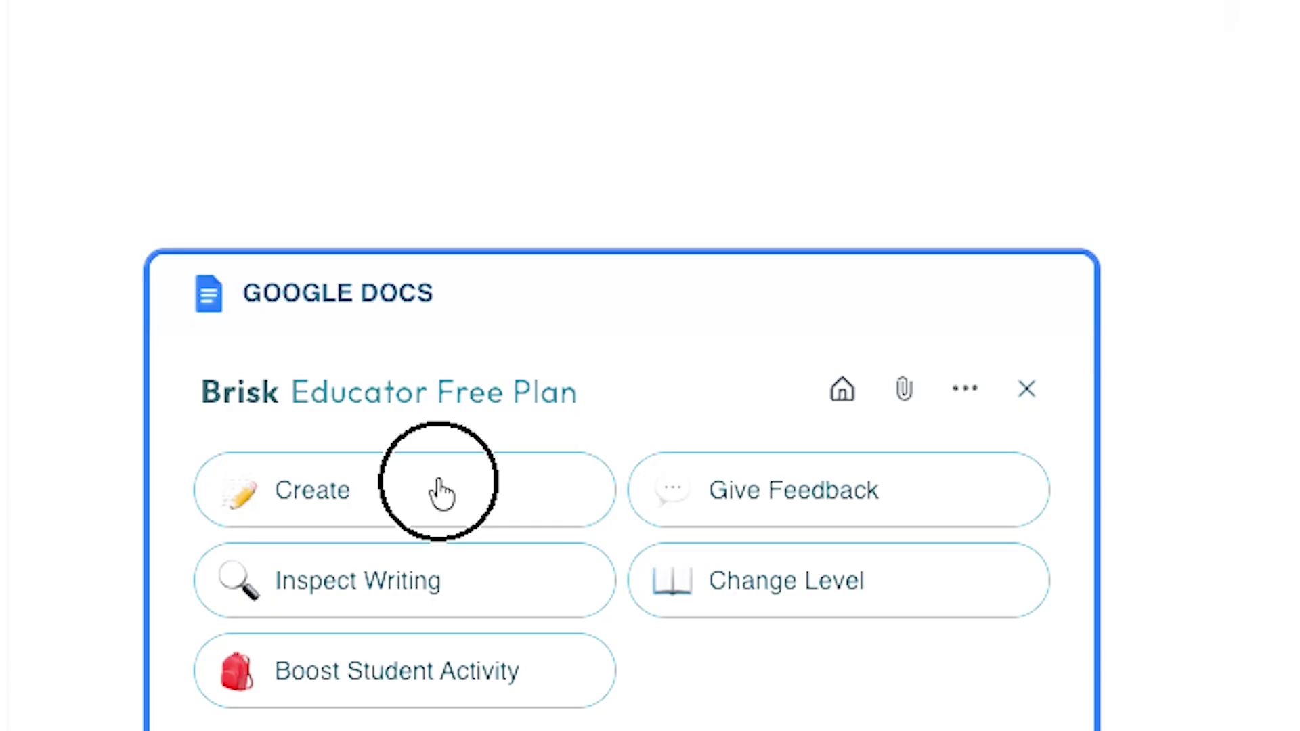
pyautogui.click(441, 492)
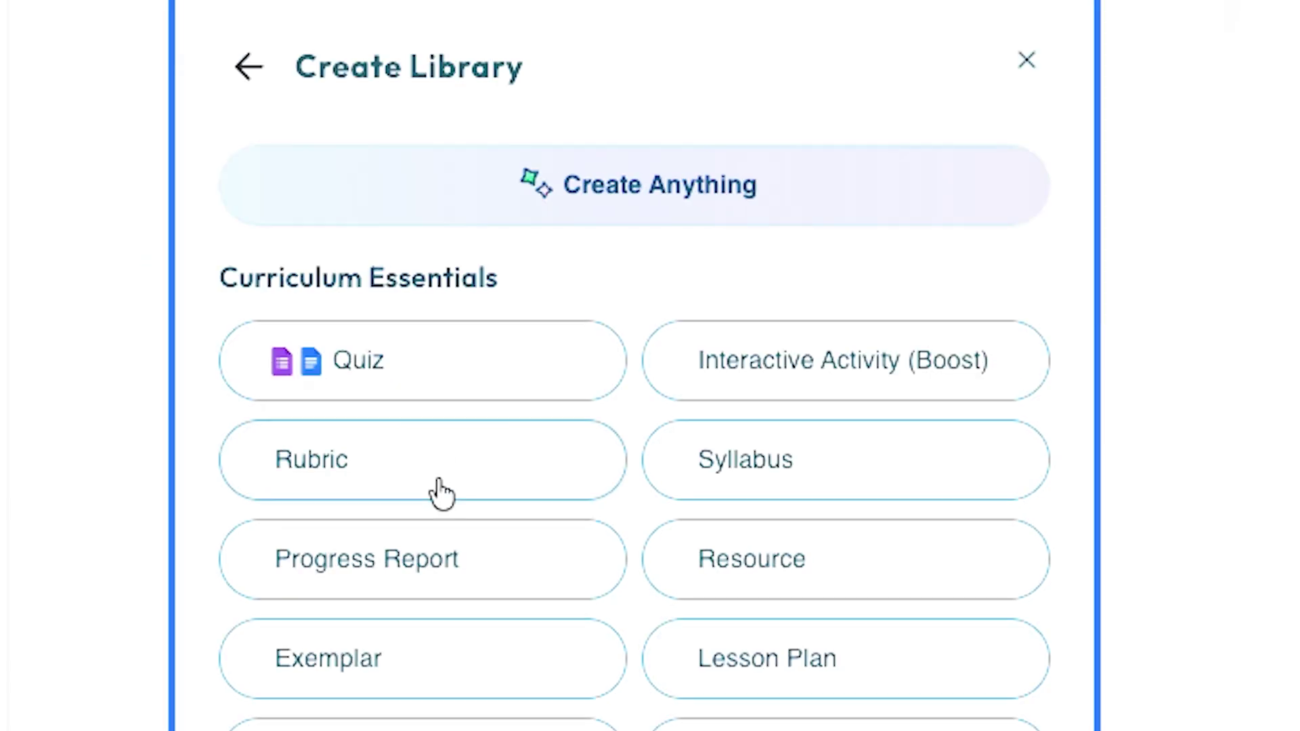
pyautogui.scroll(-3, 442, 493)
pyautogui.scroll(-2, 442, 492)
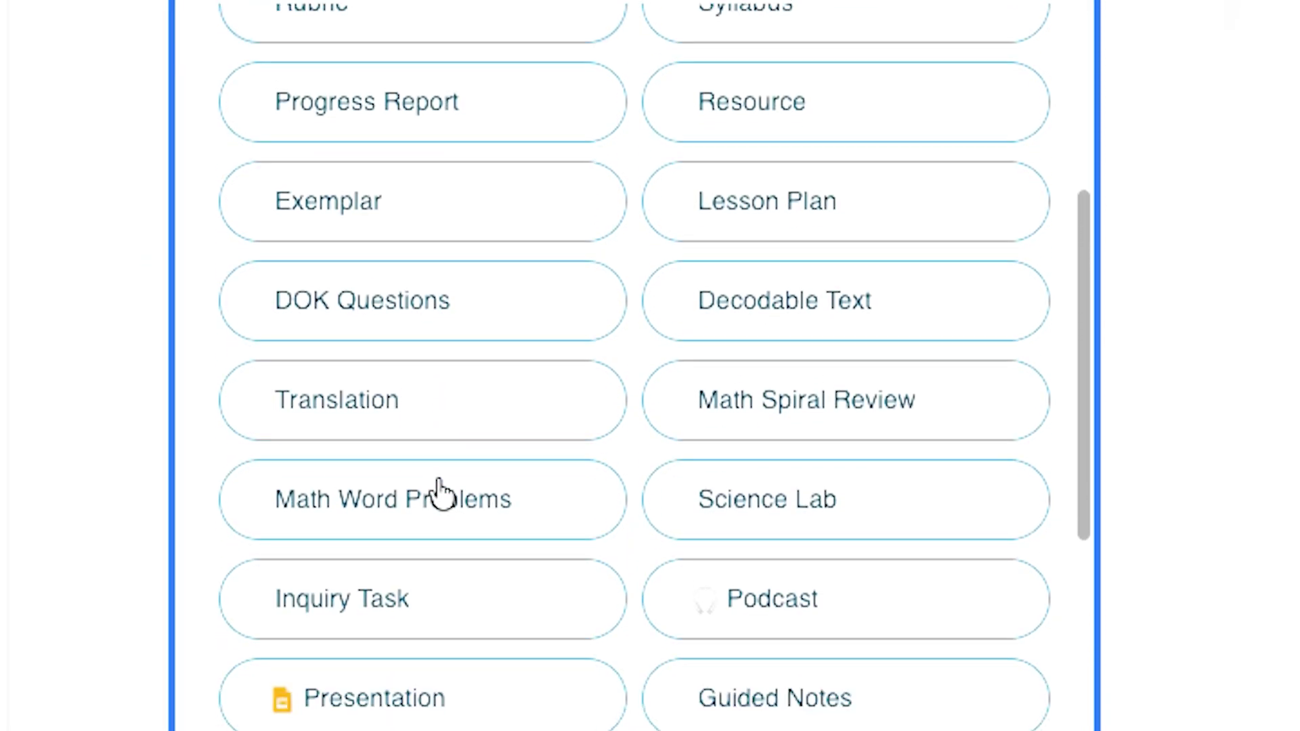
pyautogui.scroll(-2, 442, 493)
pyautogui.scroll(-2, 442, 493)
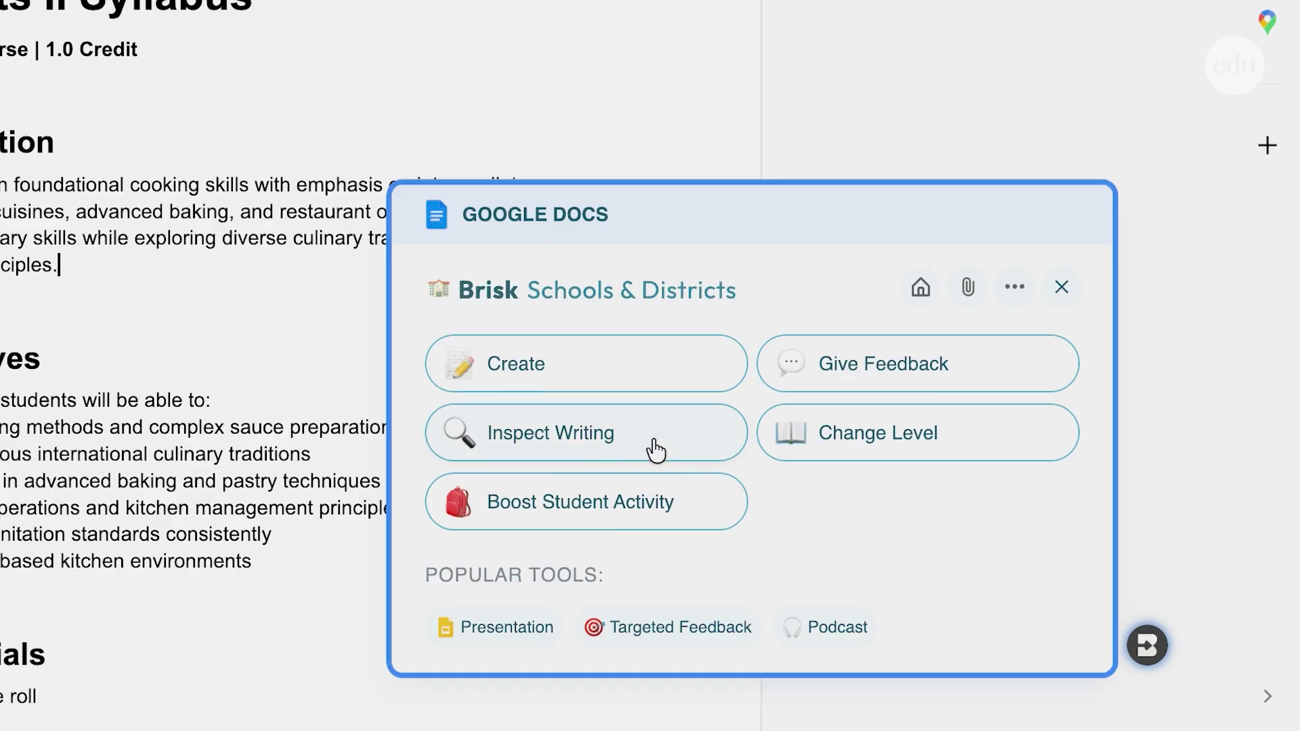
# - Try Brisk's Inspect Writing and Sub Plan tools, then reopen the Brisk main menu
pyautogui.click(656, 450)
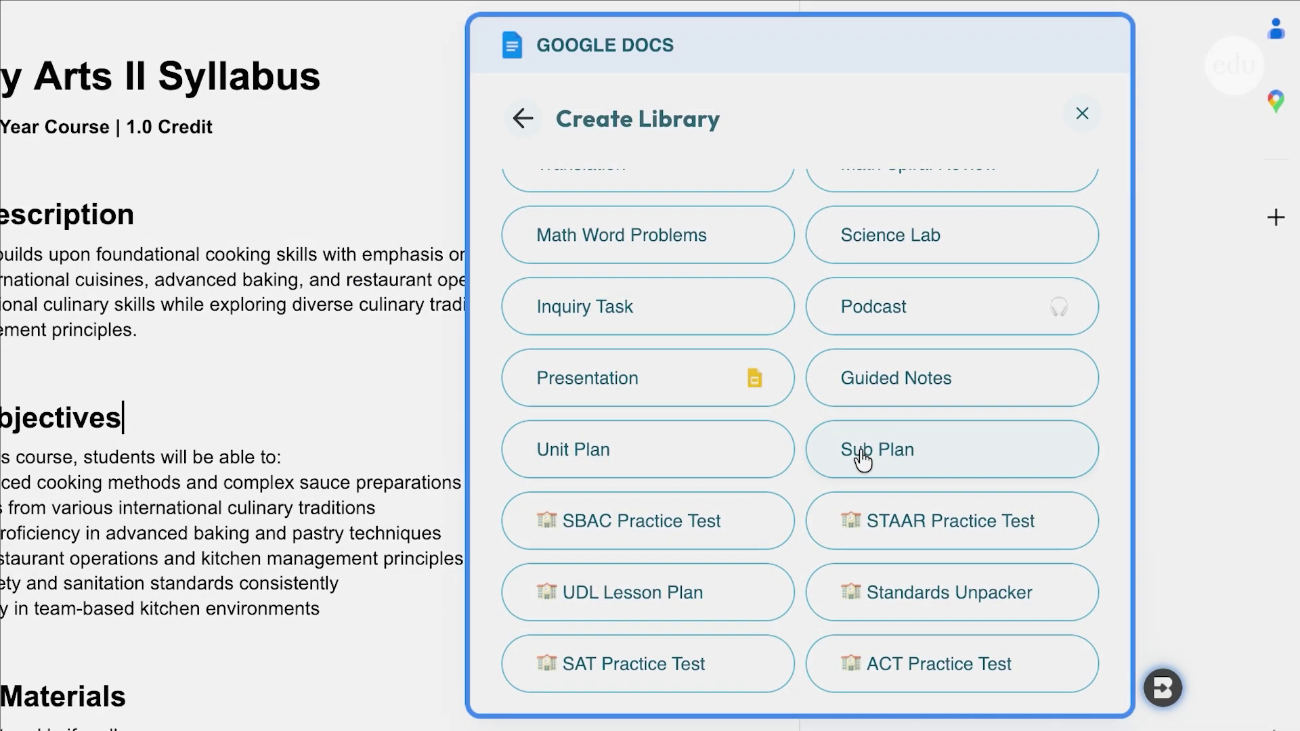
pyautogui.click(876, 453)
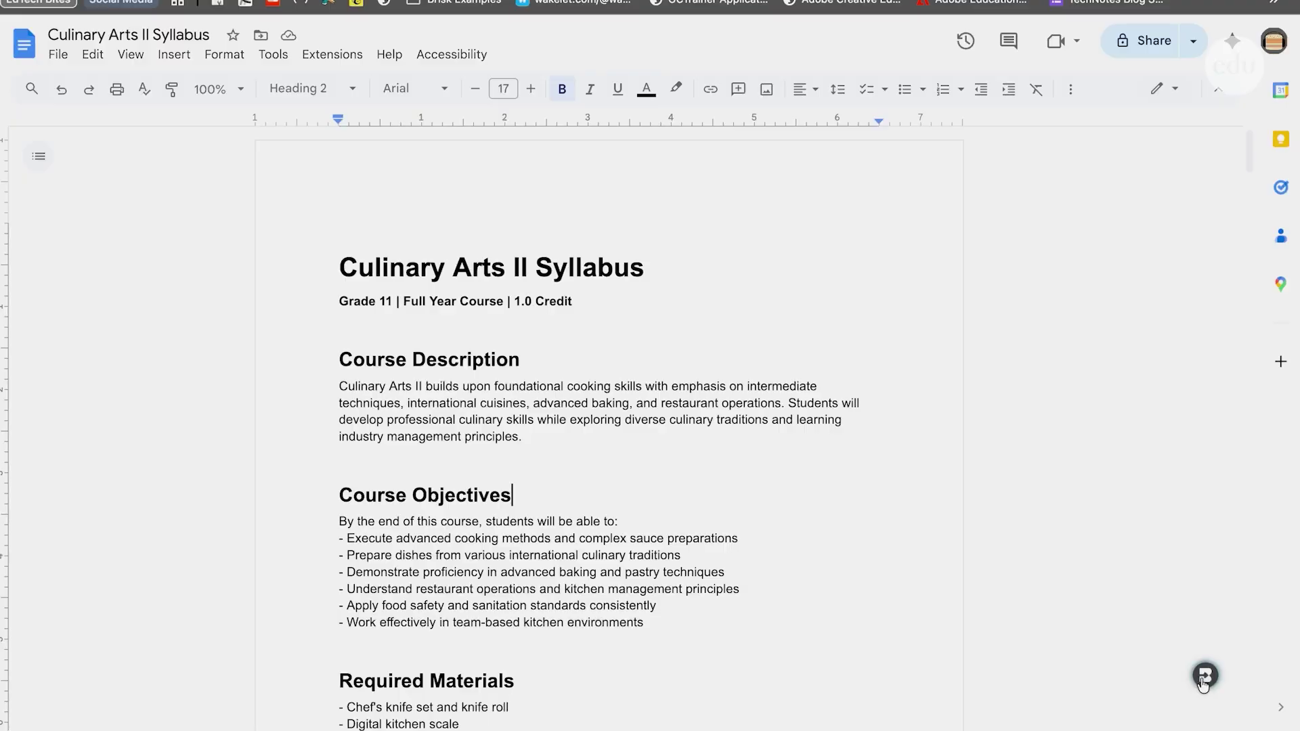
pyautogui.click(1205, 678)
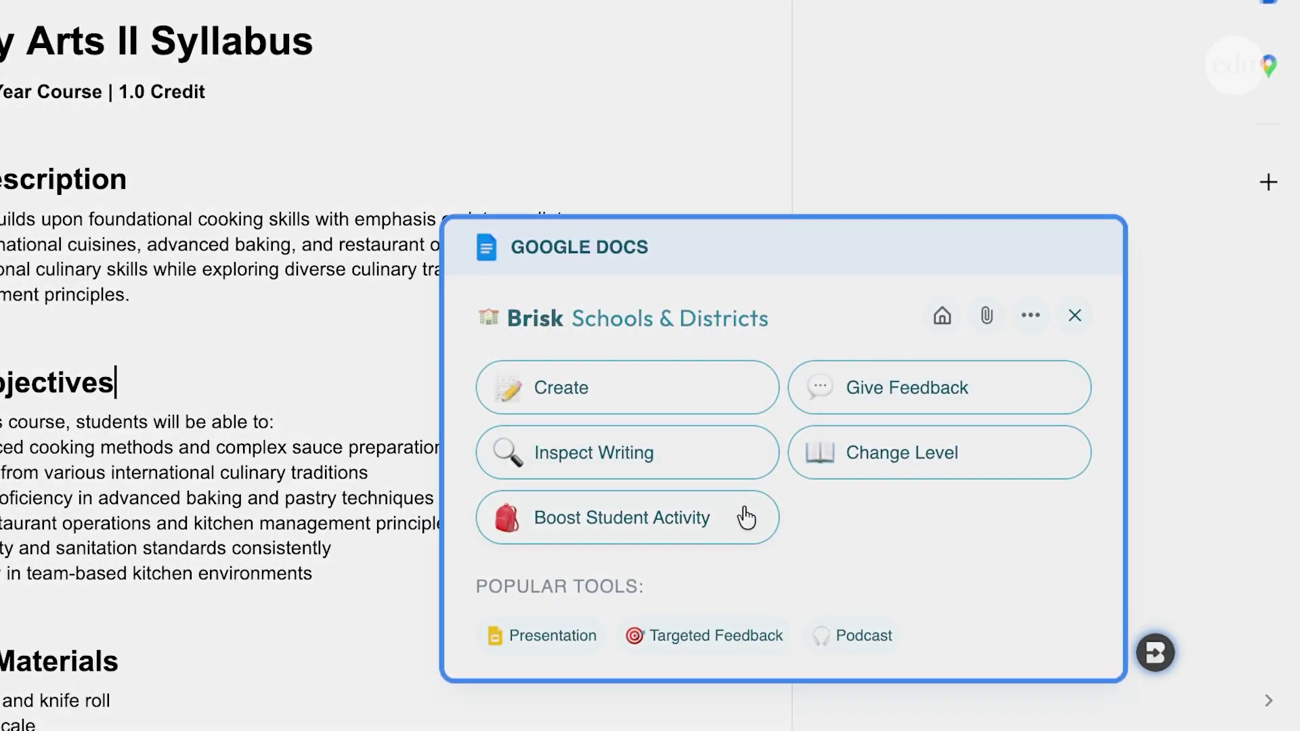
# - Close Brisk, then run Brisk's Inspect Writing replay on the New Orleans Script doc
pyautogui.click(1074, 318)
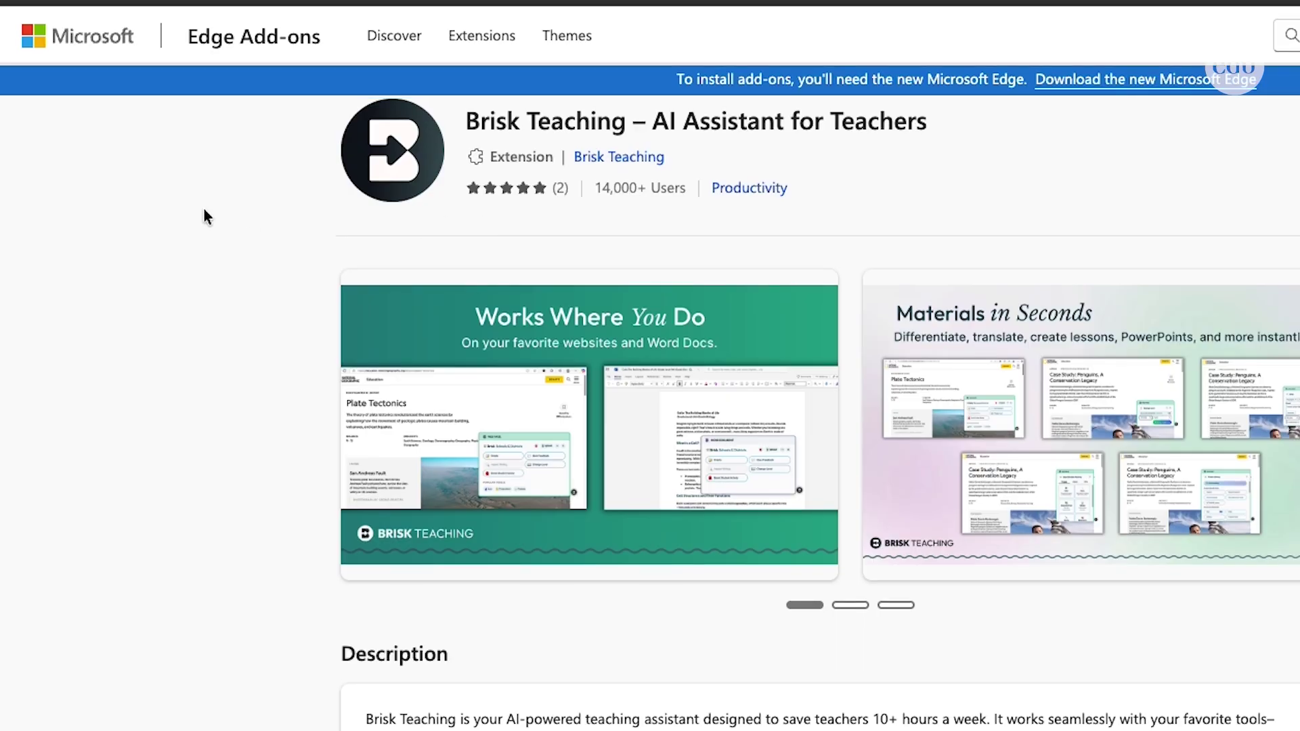
pyautogui.scroll(-4, 432, 232)
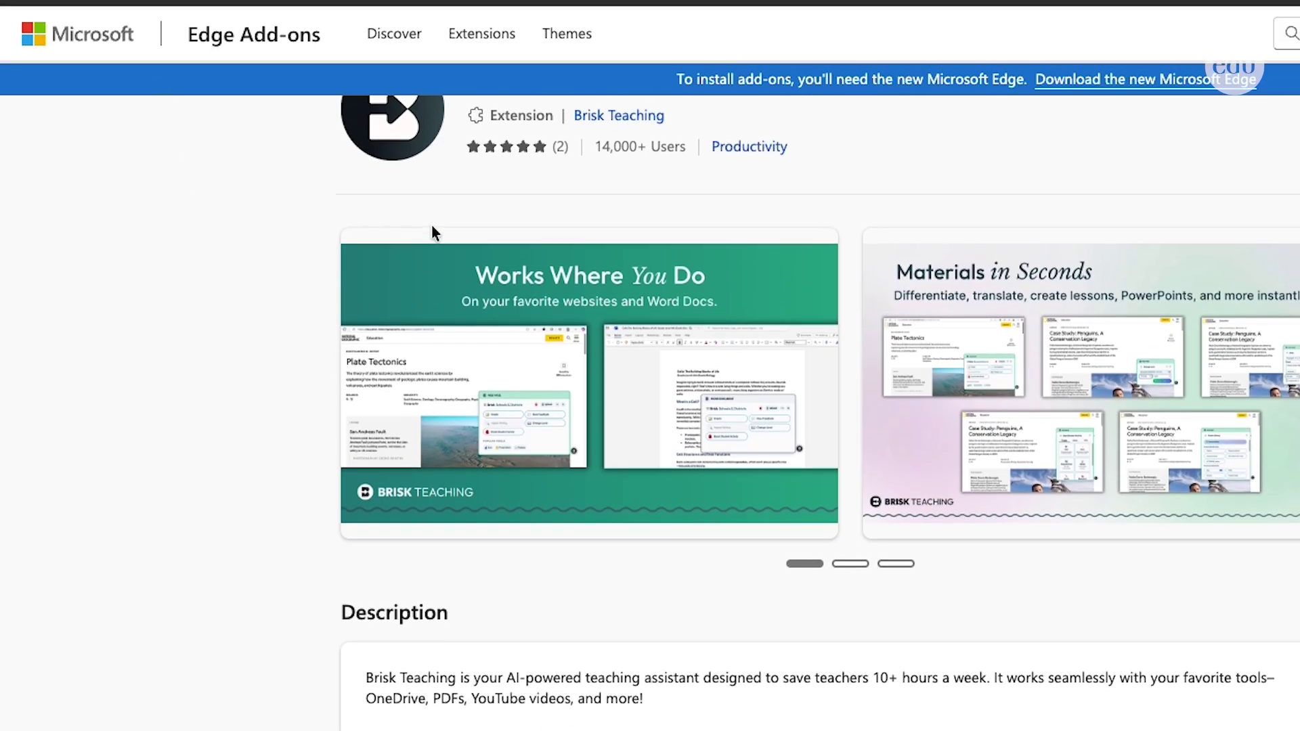
pyautogui.scroll(-2, 432, 232)
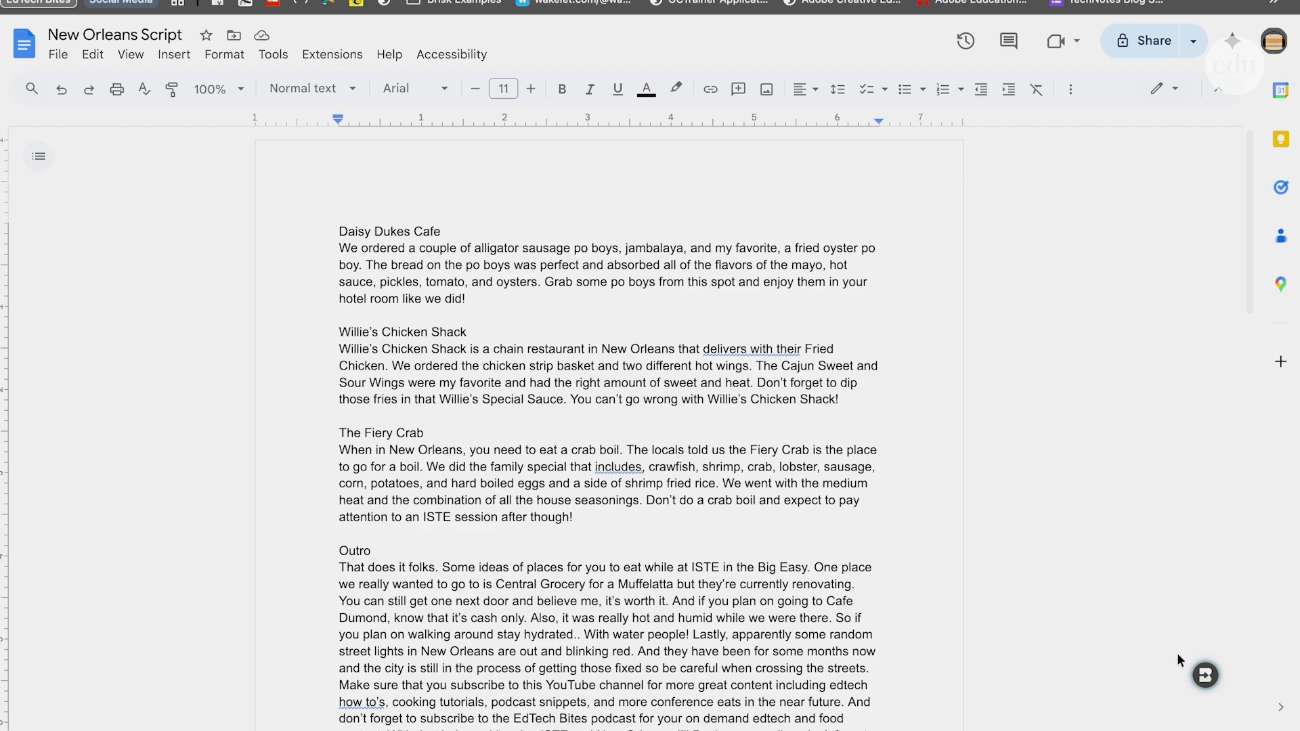
pyautogui.click(1205, 675)
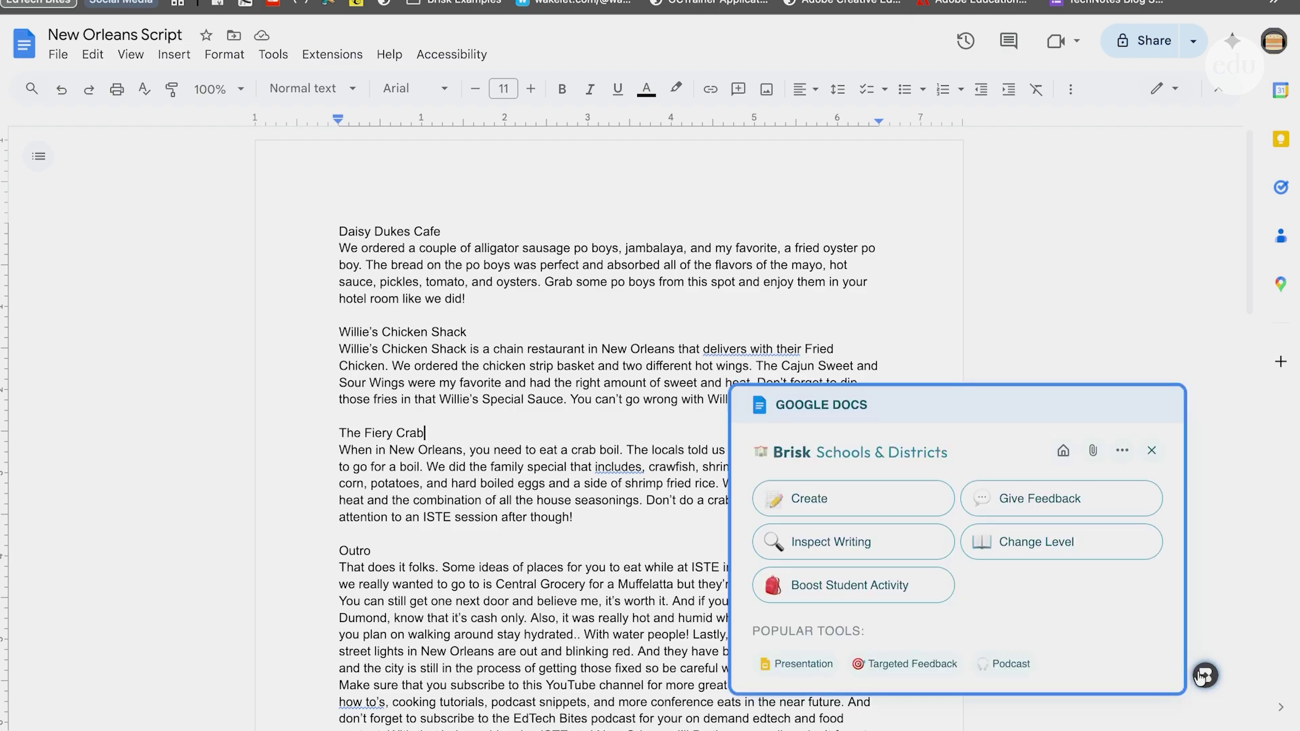
pyautogui.click(863, 546)
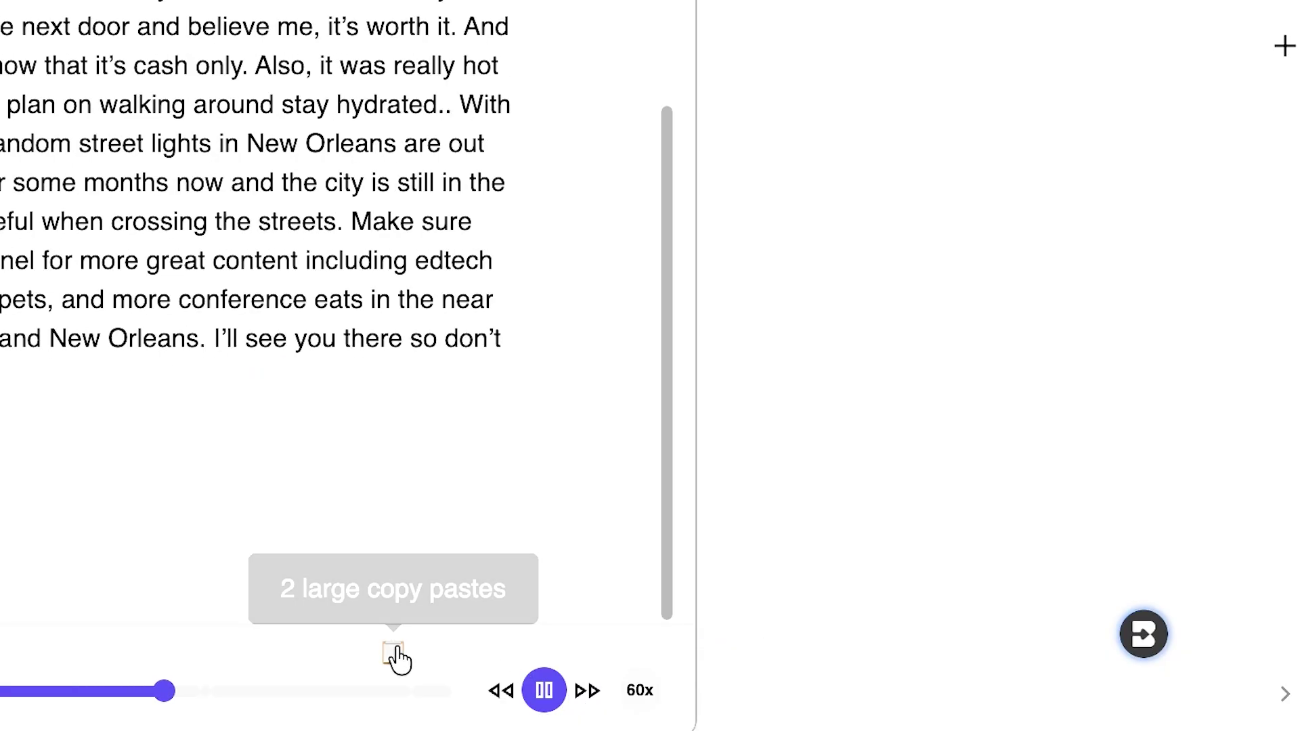
pyautogui.moveTo(393, 654)
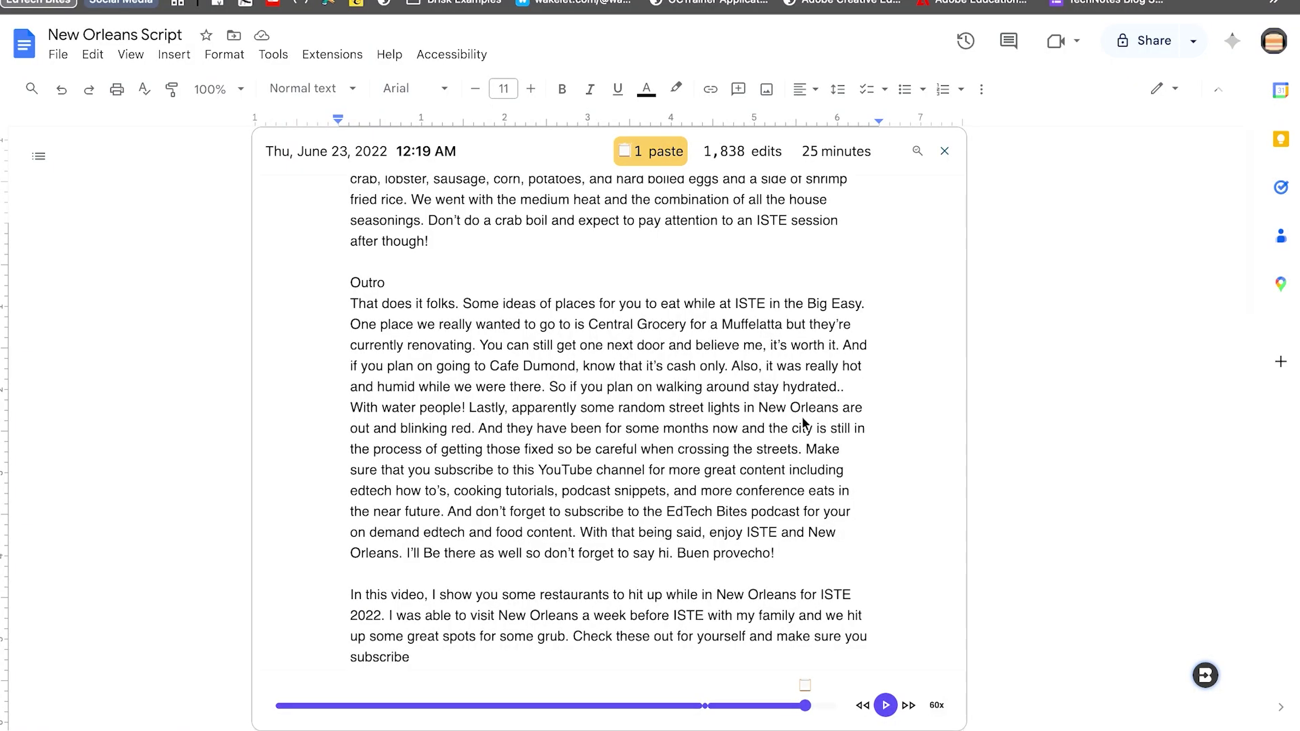
pyautogui.scroll(-8, 806, 424)
pyautogui.scroll(-2, 582, 456)
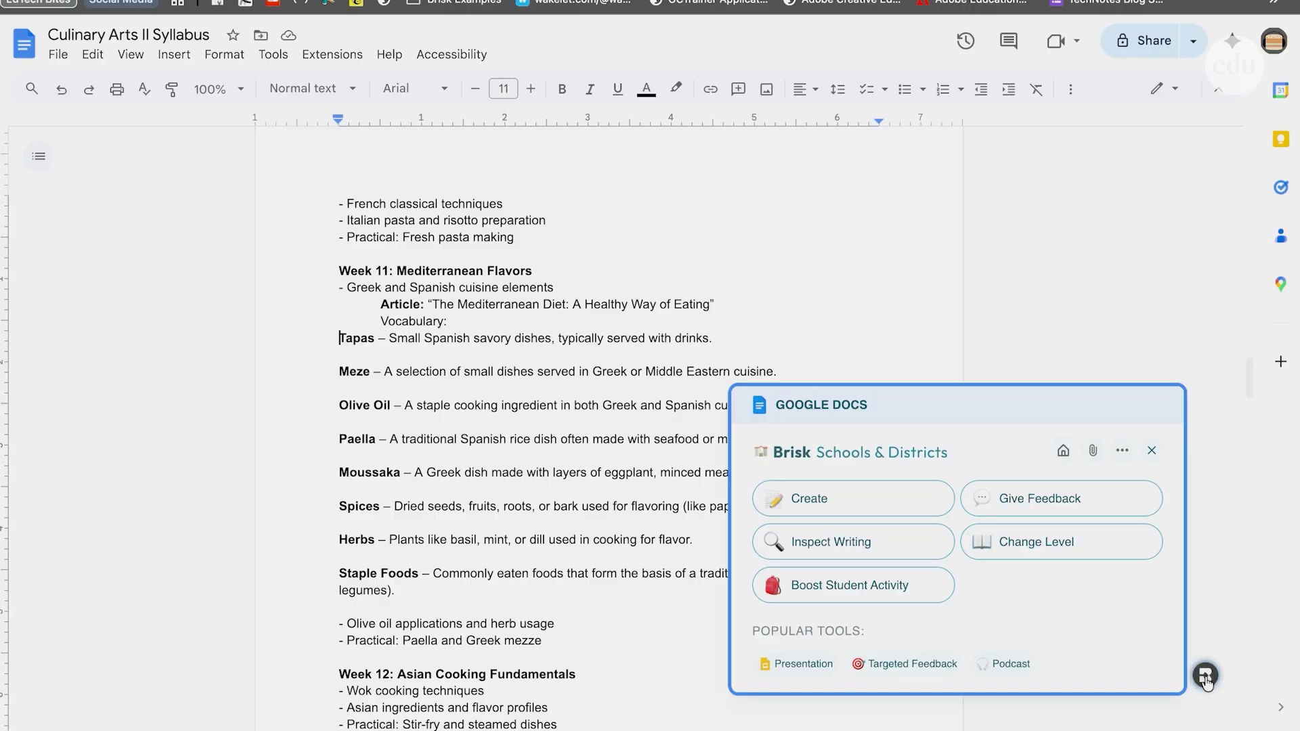
# - Open Brisk's Create library over the Culinary Arts II Syllabus
pyautogui.click(856, 500)
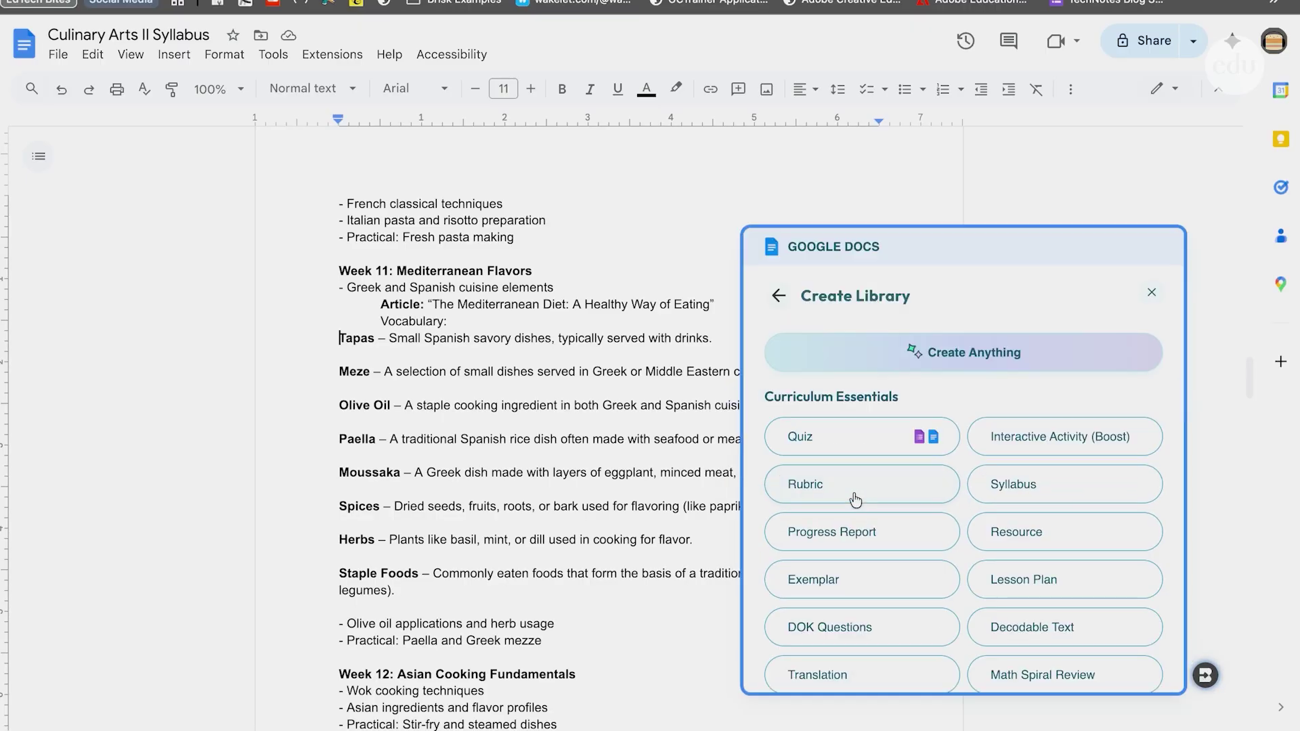
pyautogui.scroll(-3, 952, 550)
pyautogui.scroll(-3, 952, 551)
pyautogui.scroll(-2, 952, 550)
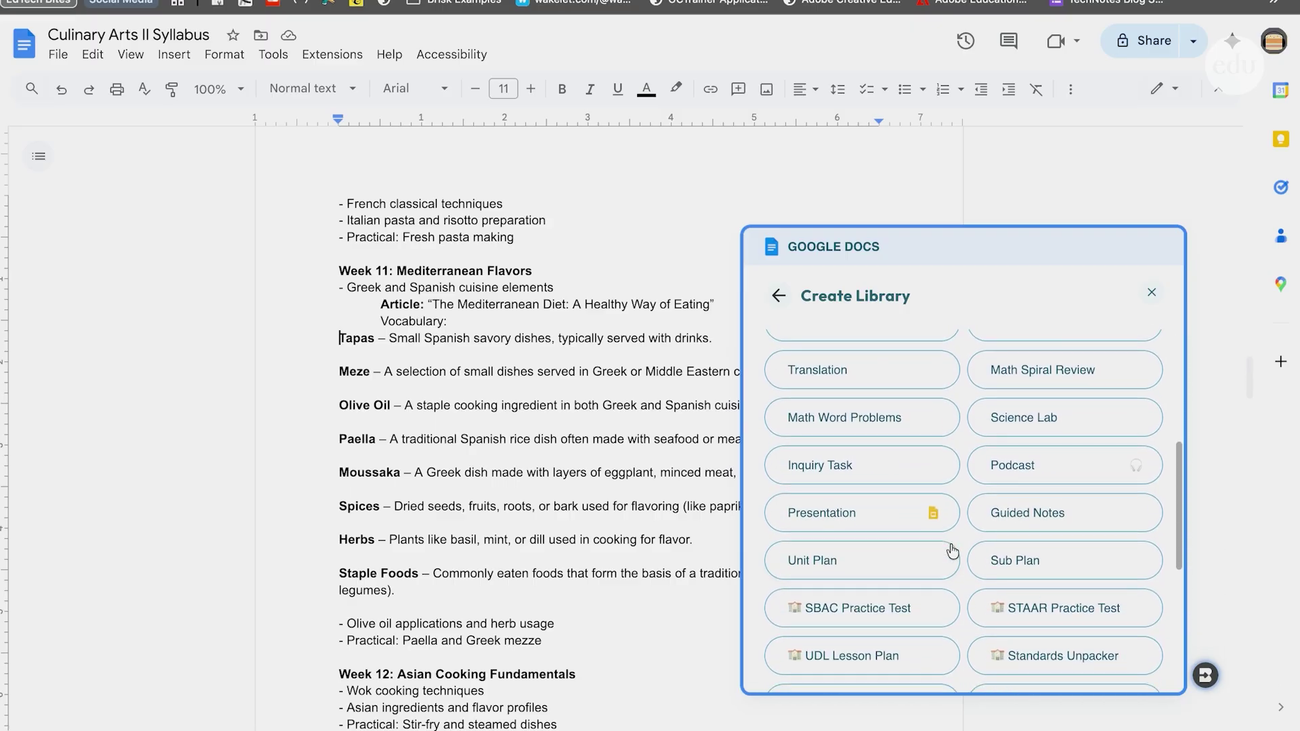
# - Set the Sub Plan to 11th grade and 40 minutes, with 'Culinary Arts' as the prompt
pyautogui.click(1018, 564)
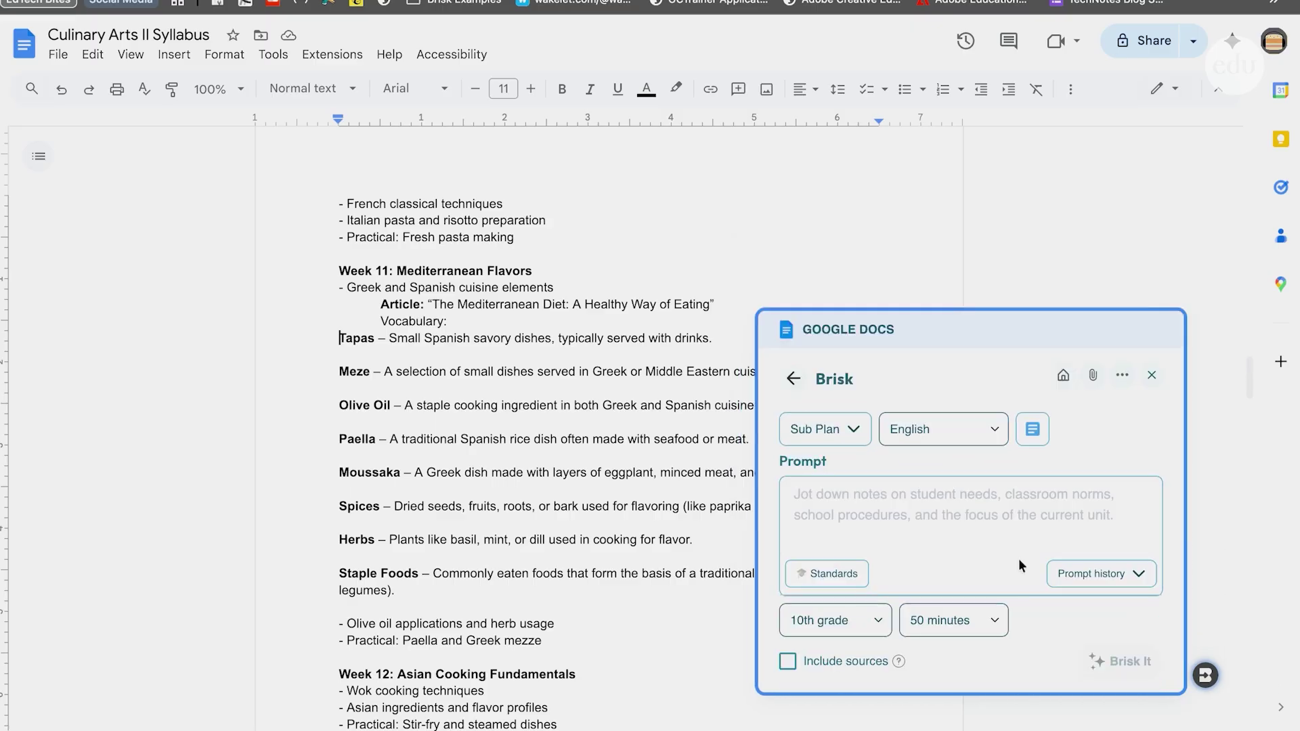
pyautogui.click(871, 624)
pyautogui.click(851, 634)
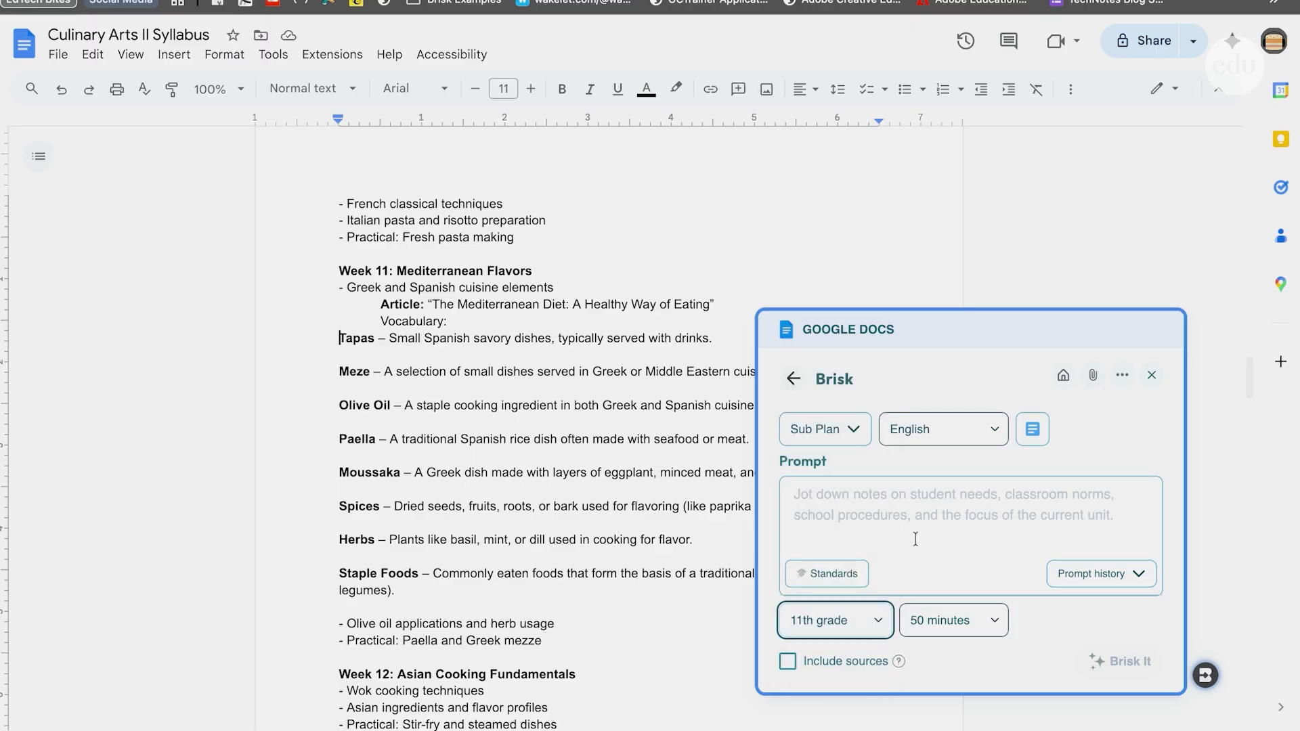
pyautogui.click(974, 621)
pyautogui.click(950, 593)
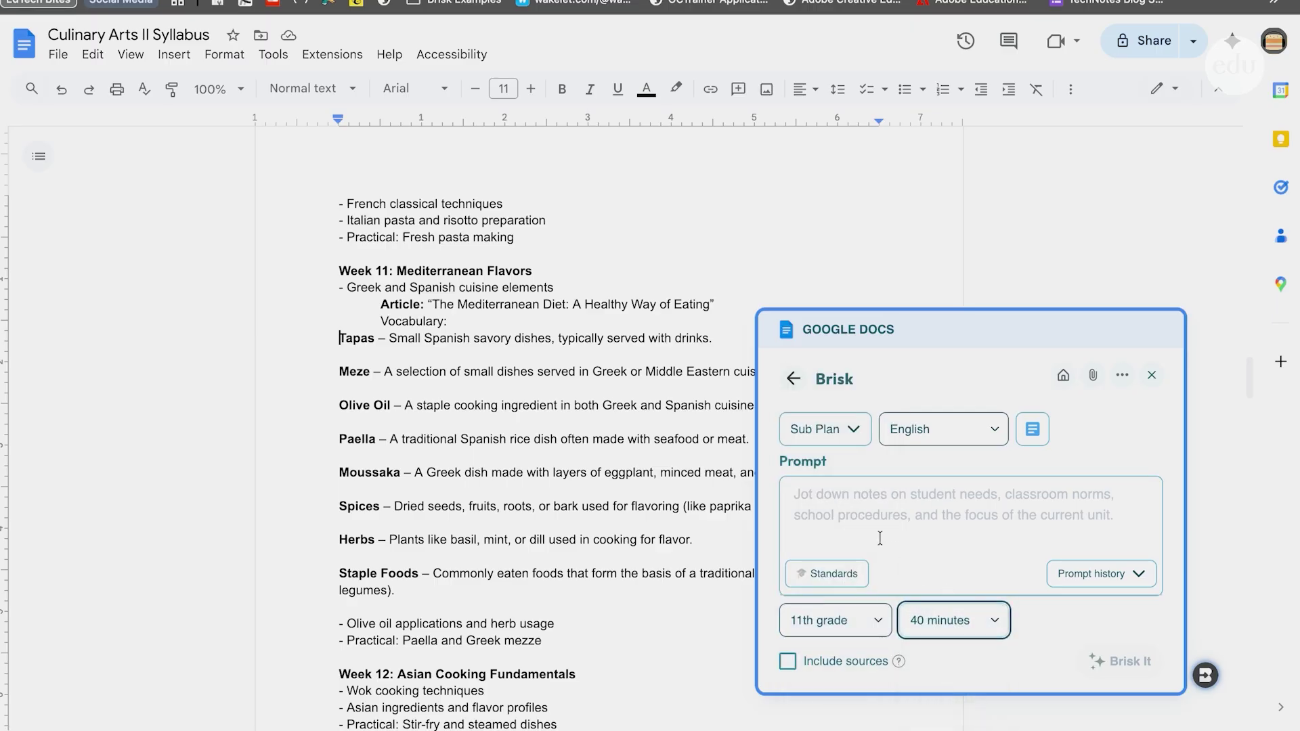
pyautogui.click(879, 539)
pyautogui.write('Culinary Arts')
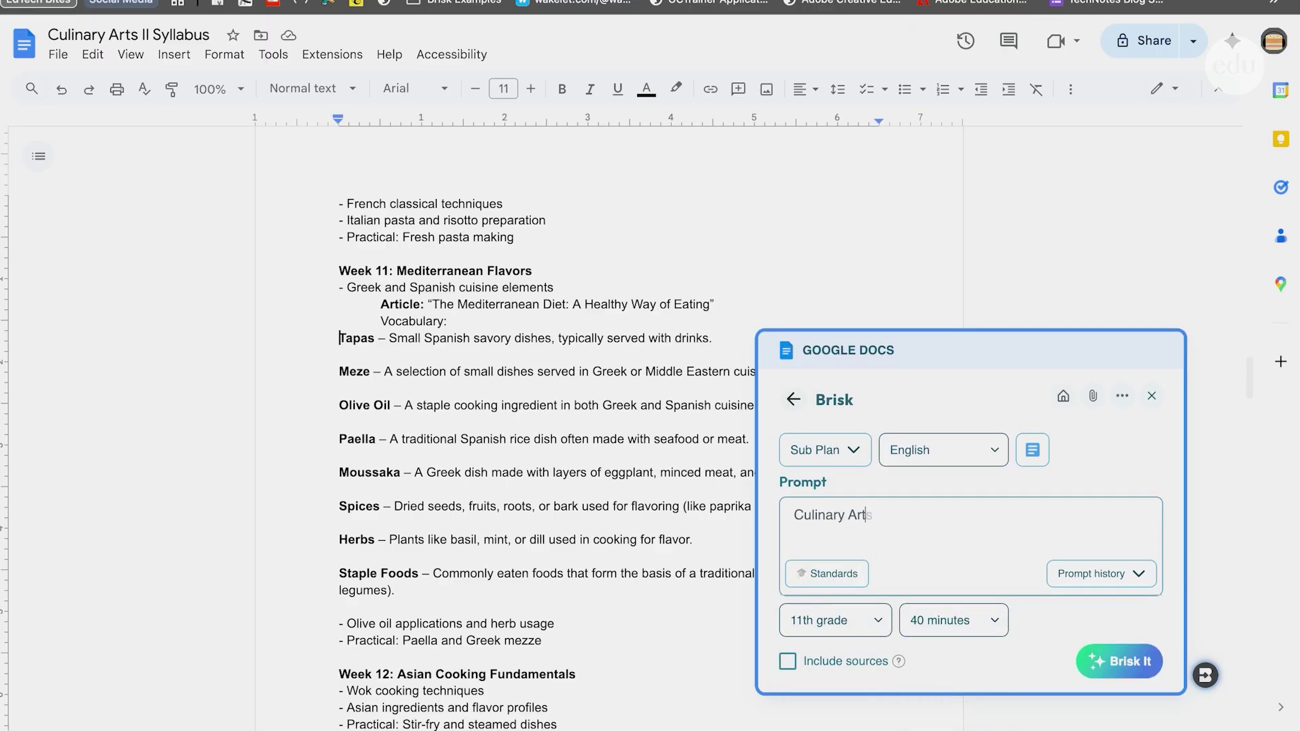
pyautogui.press('Return')
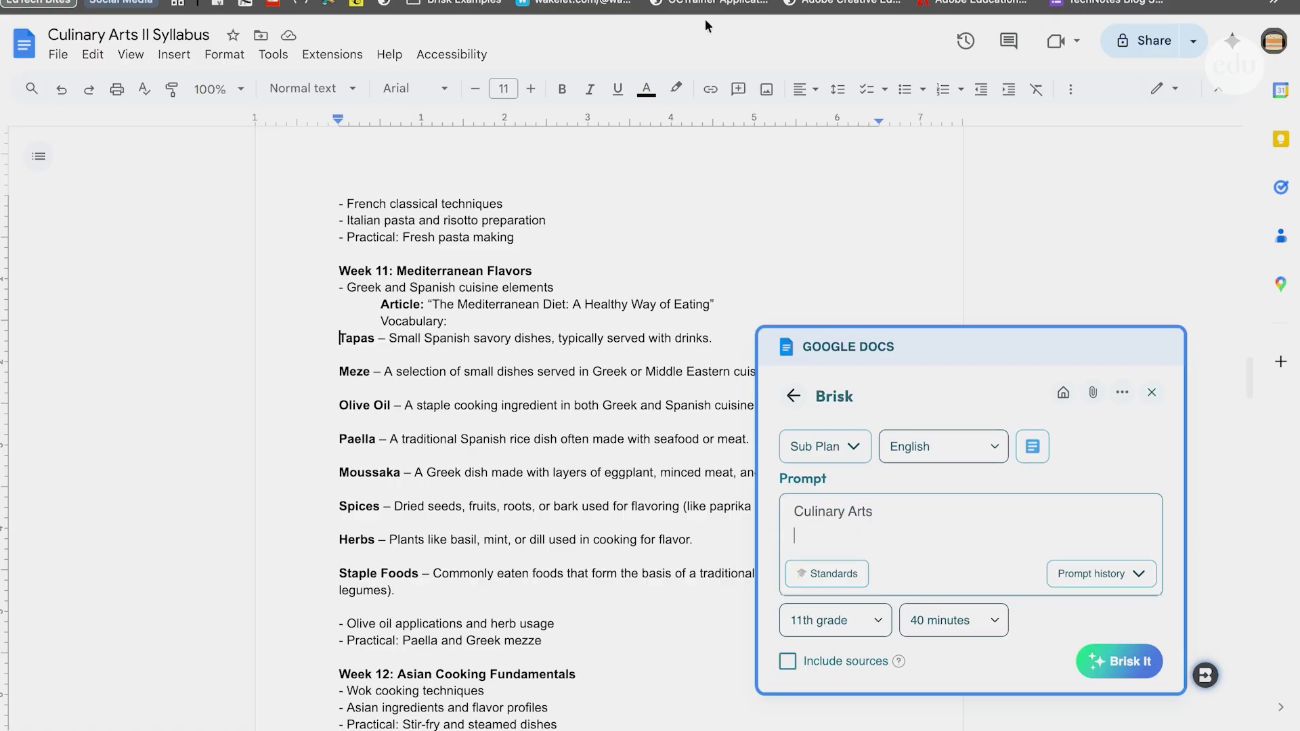
# - Paste the Week 11 Mediterranean vocabulary and a chatty-class note into the Sub Plan prompt
pyautogui.moveTo(415, 597); pyautogui.dragTo(336, 296)
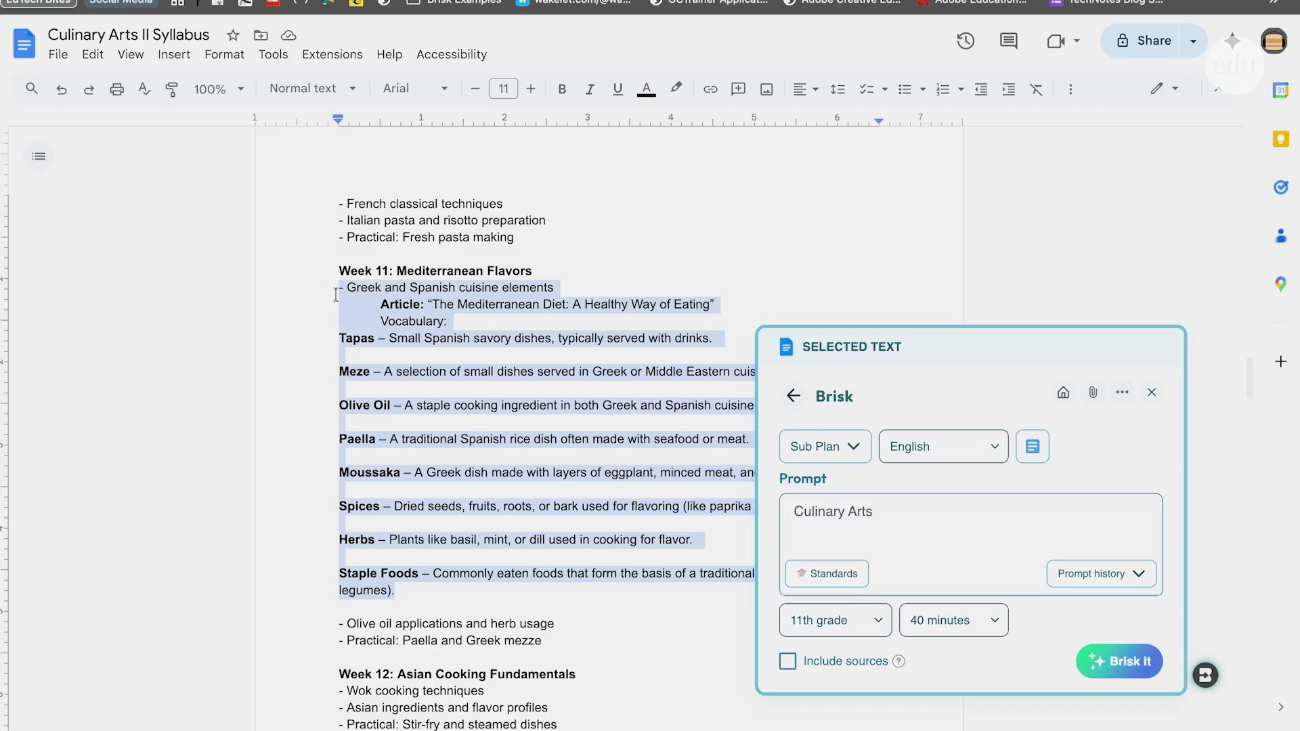
pyautogui.click(803, 530)
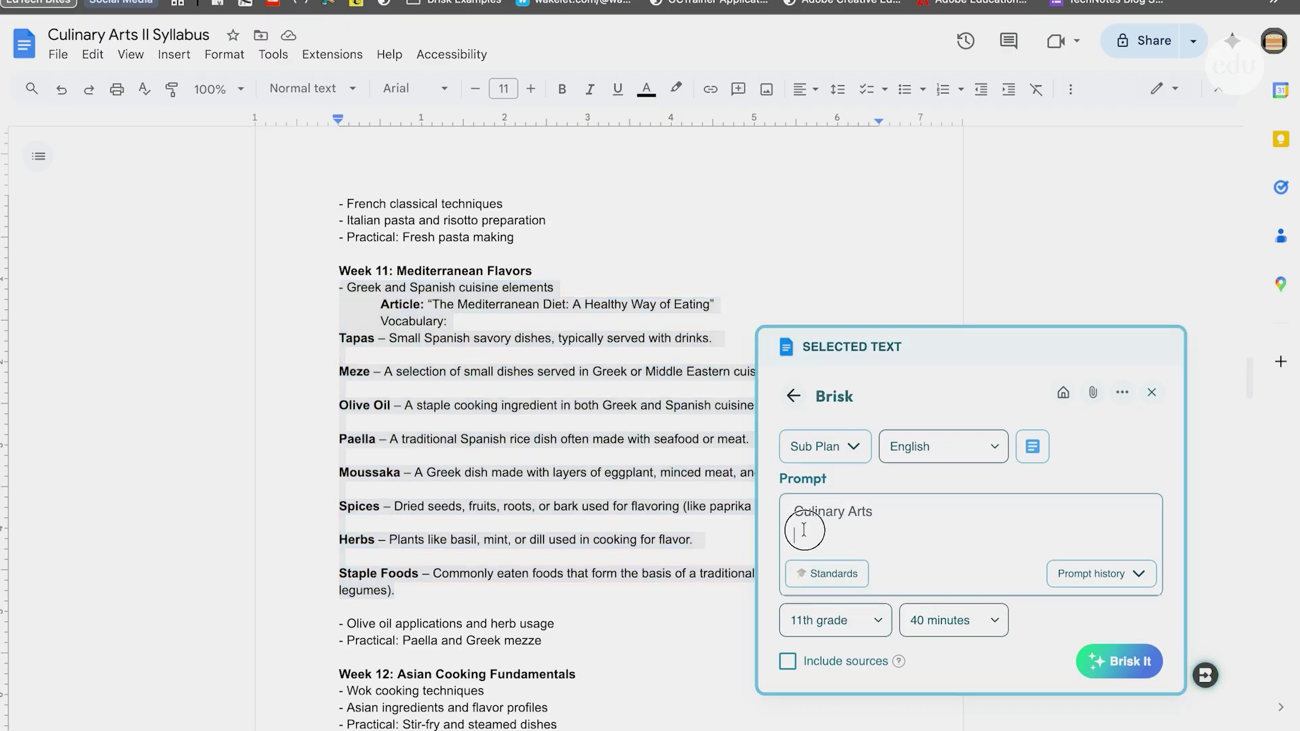
pyautogui.hotkey('ctrl', 'v')
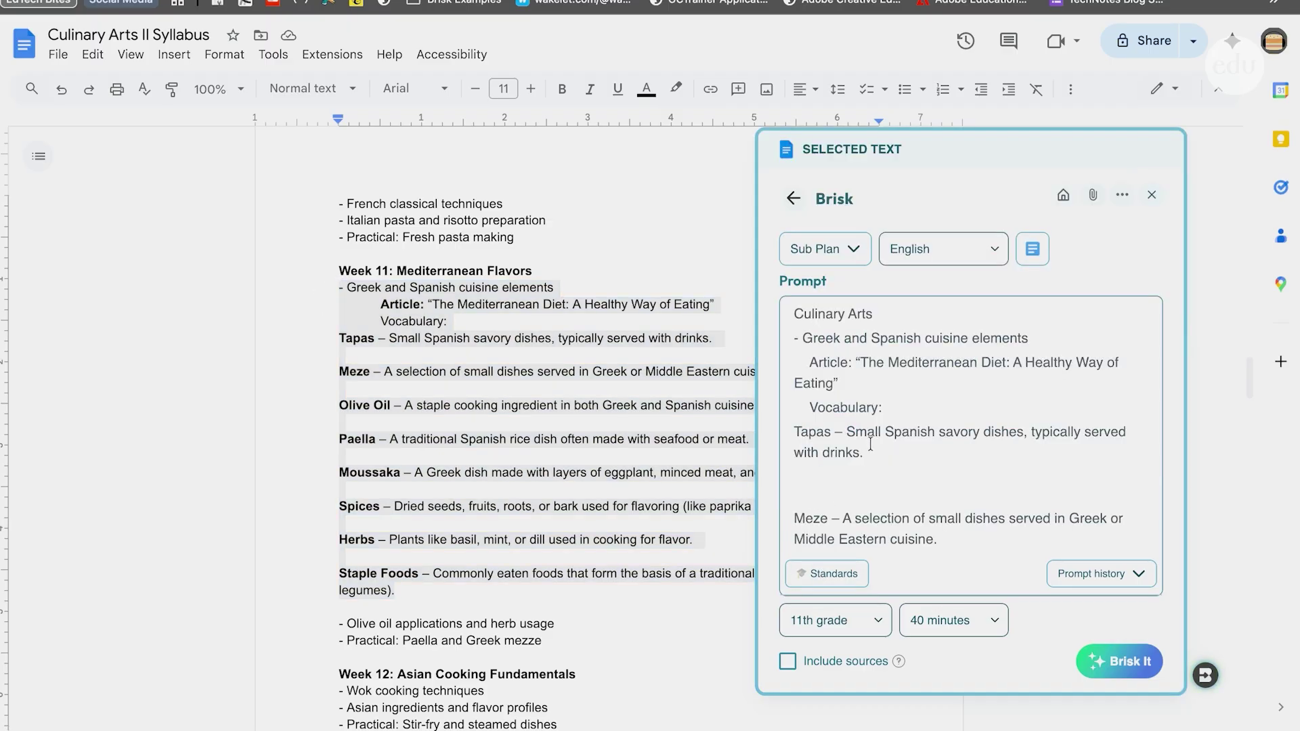
pyautogui.scroll(-3, 877, 433)
pyautogui.scroll(-3, 878, 432)
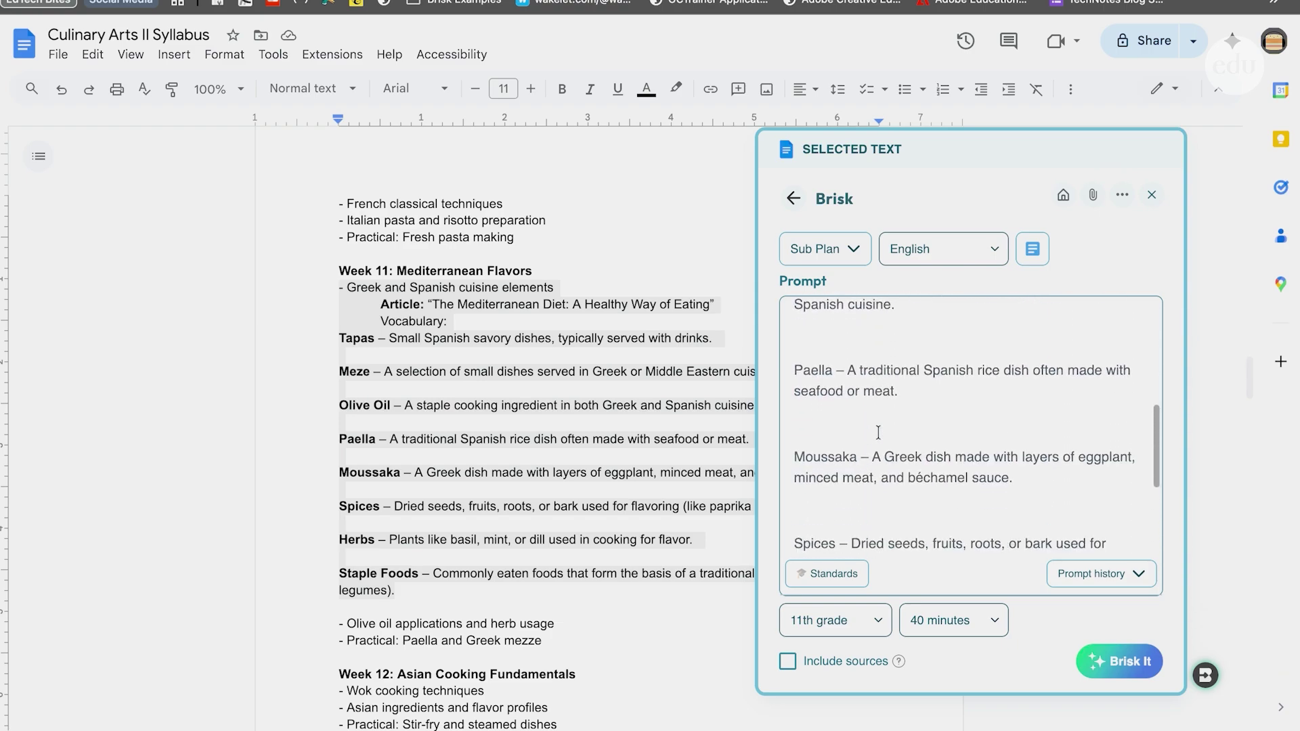
pyautogui.scroll(-2, 878, 432)
pyautogui.scroll(3, 877, 432)
pyautogui.scroll(2, 877, 433)
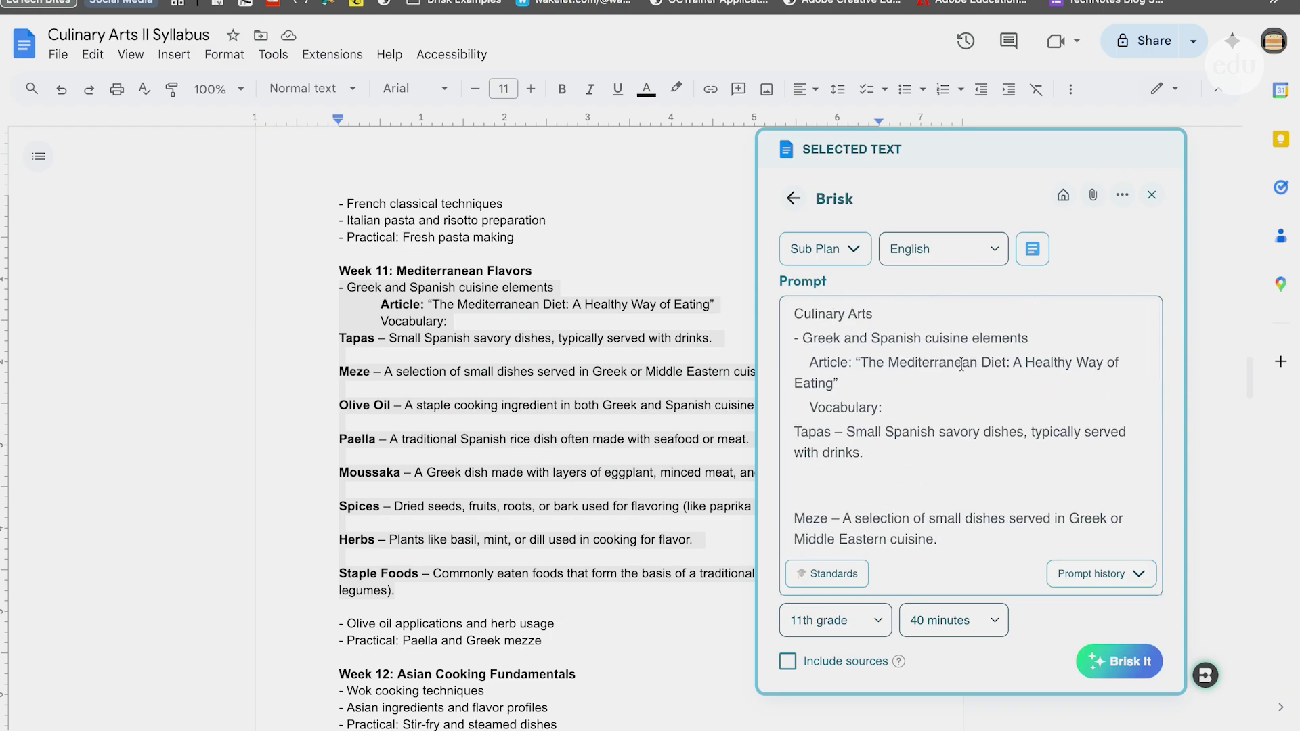
pyautogui.scroll(-5, 957, 439)
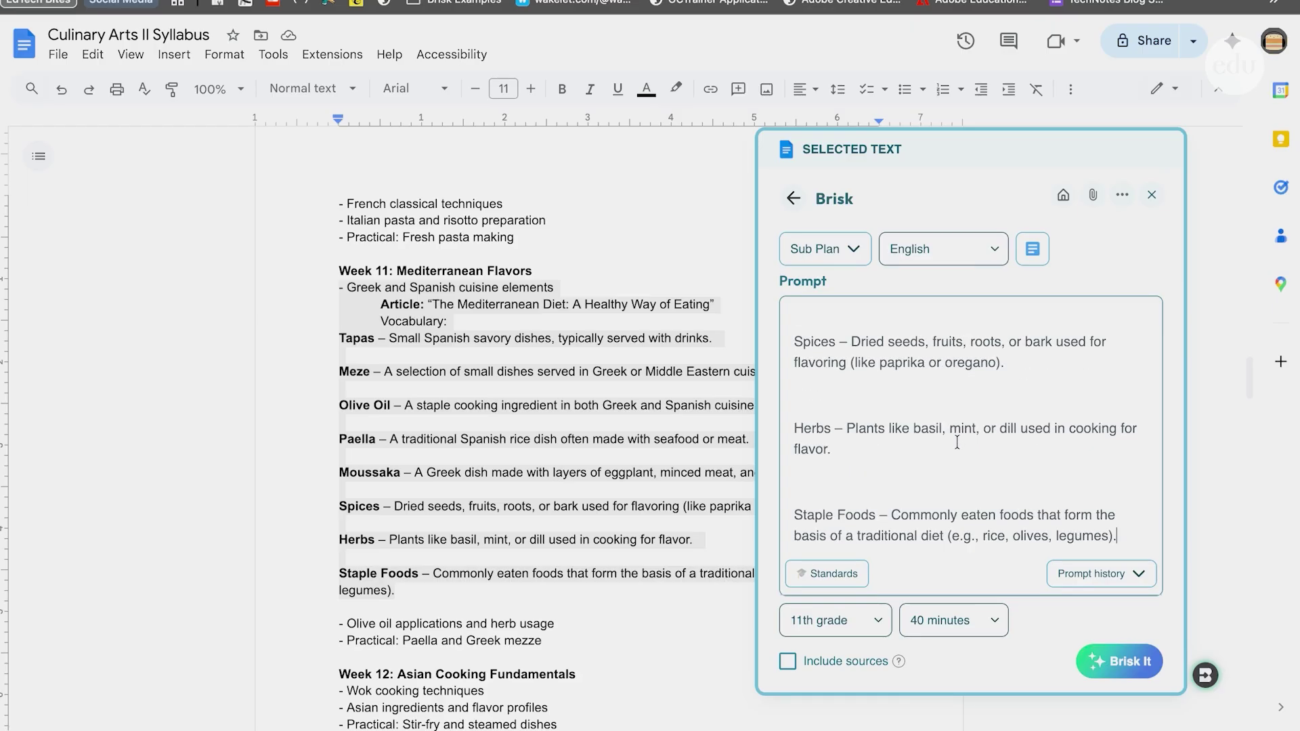
pyautogui.write('My class can be chatty so have them take their notes in their journal. Be sure to walk around and ensure students are on task.')
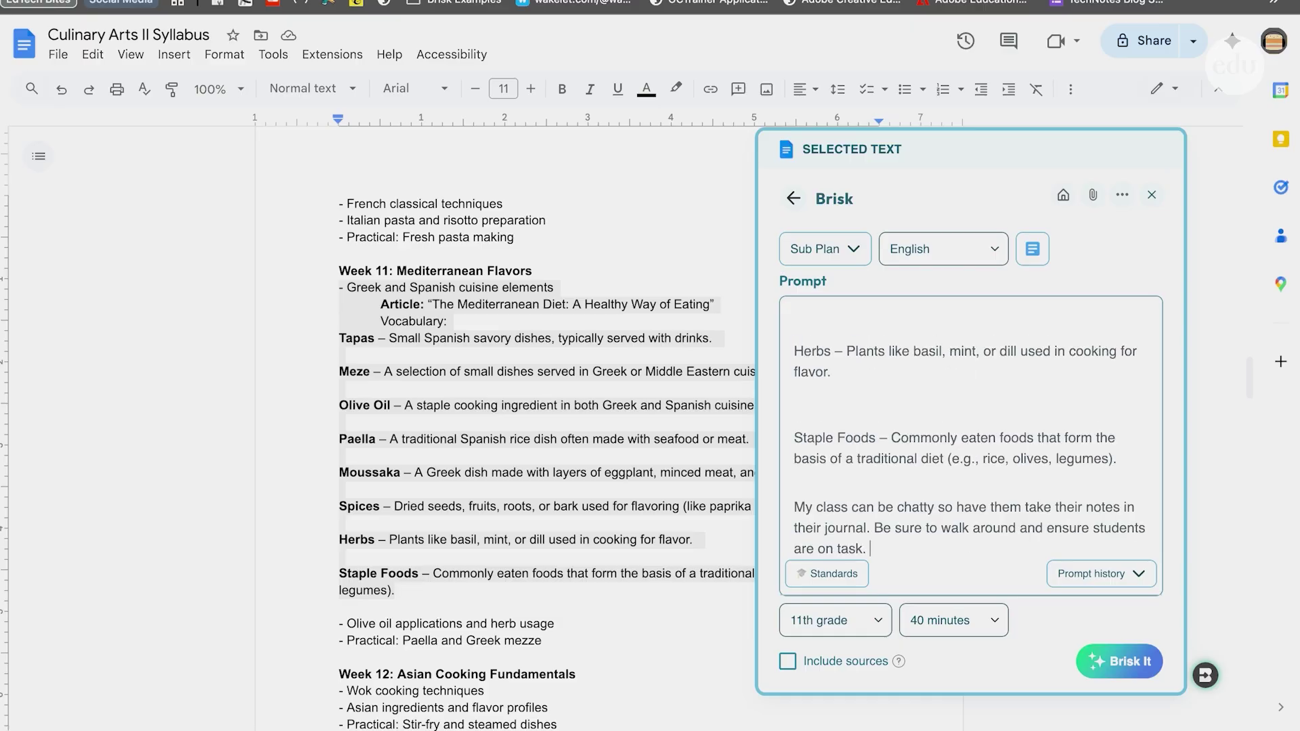
# - Generate the 'Grade Level 11 - Sub Plan' document with Brisk It
pyautogui.click(1120, 662)
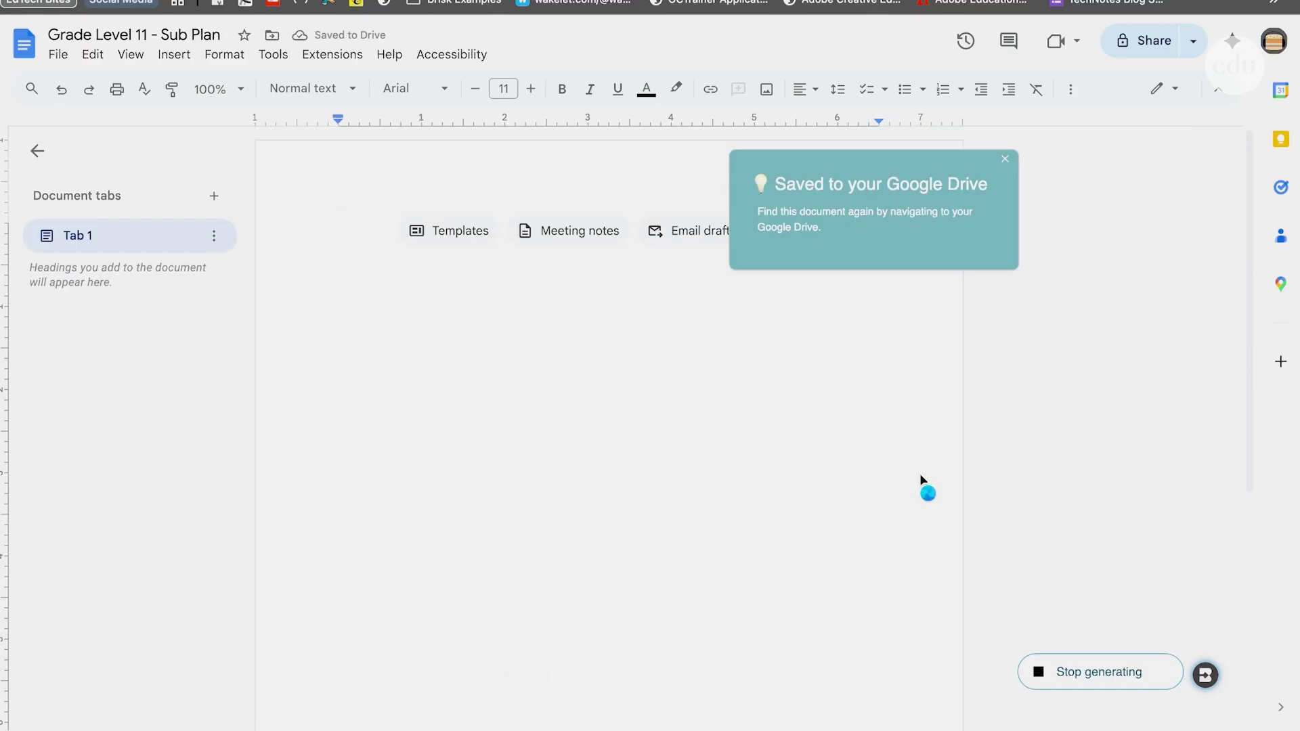